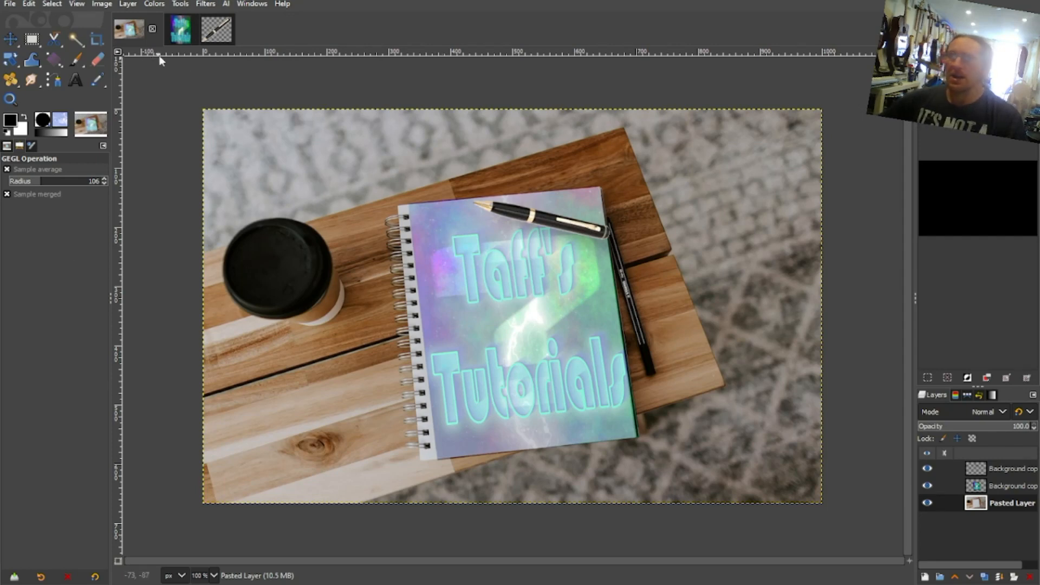
- Hide the existing pen and artwork layers and bring the Taff's Tutorials artwork into the notebook photo as a new layer
left_click(922, 484)
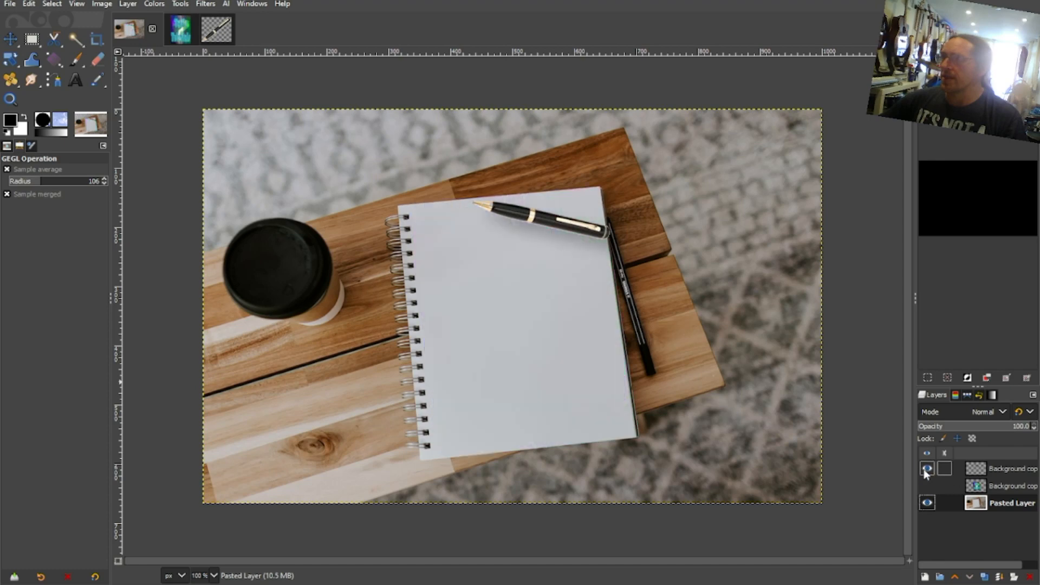
left_click(927, 468)
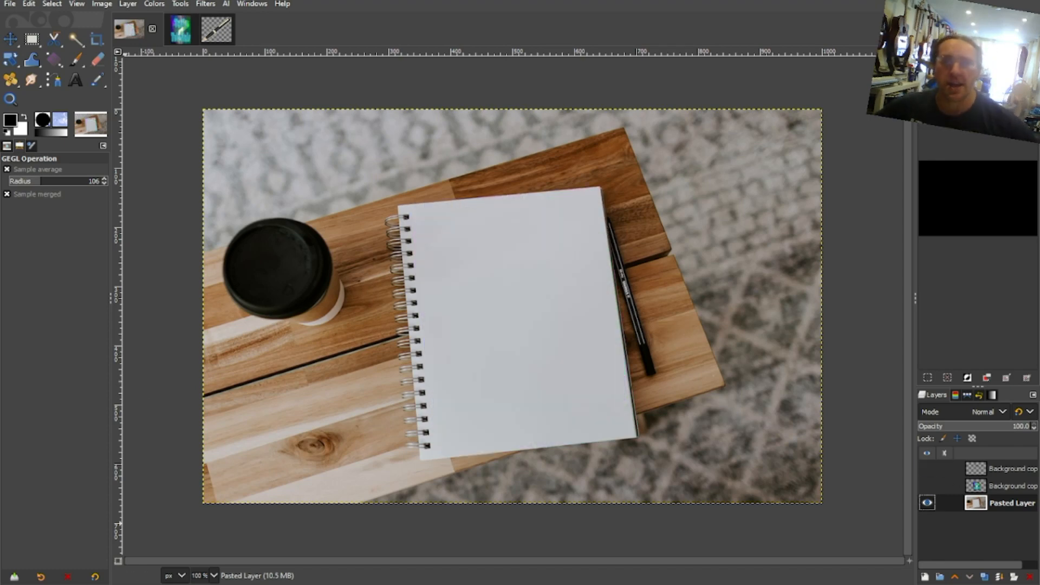
left_click(179, 29)
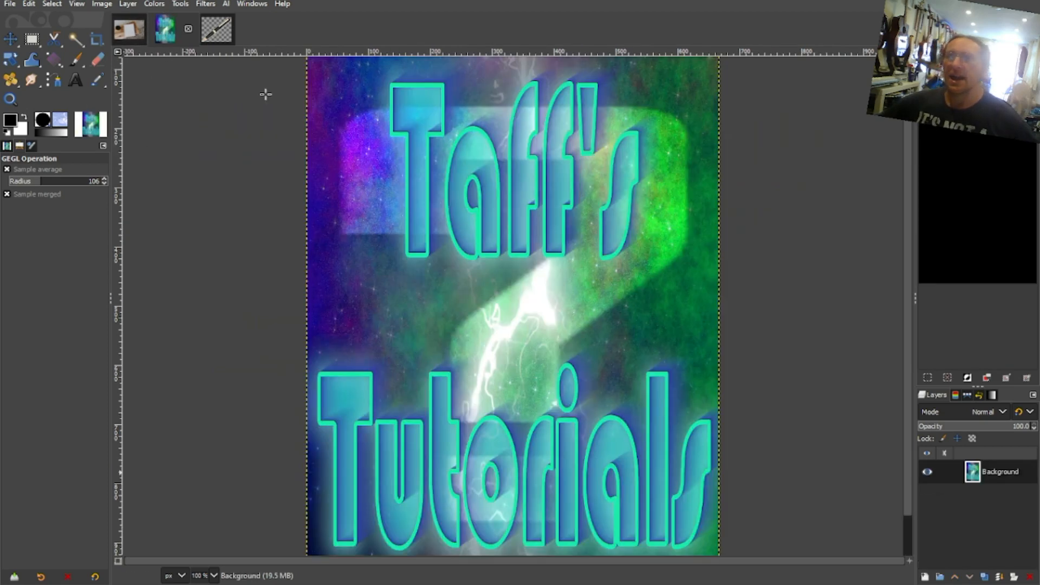
left_click(973, 475)
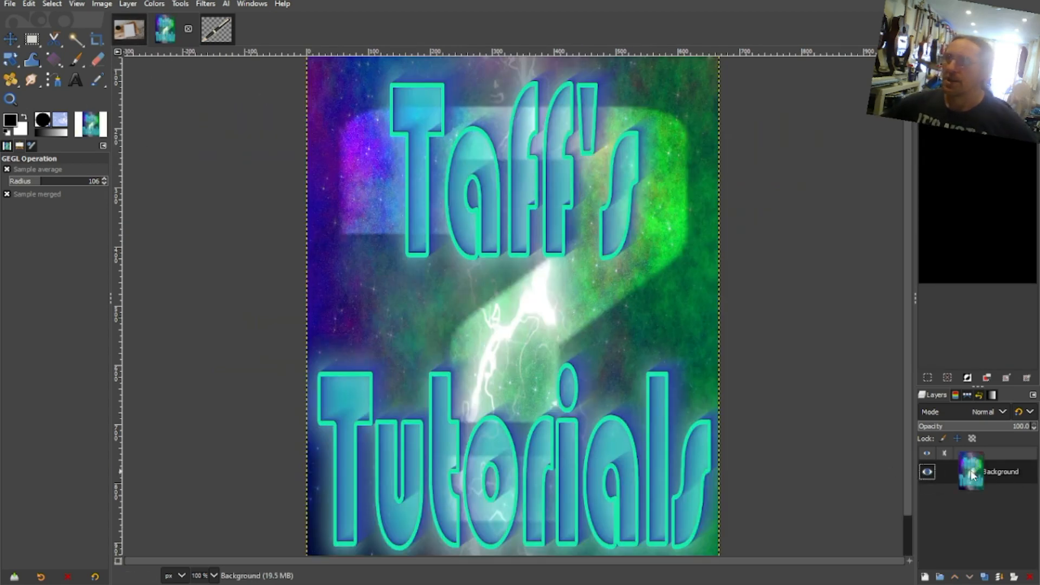
left_click_drag(973, 476, 517, 331)
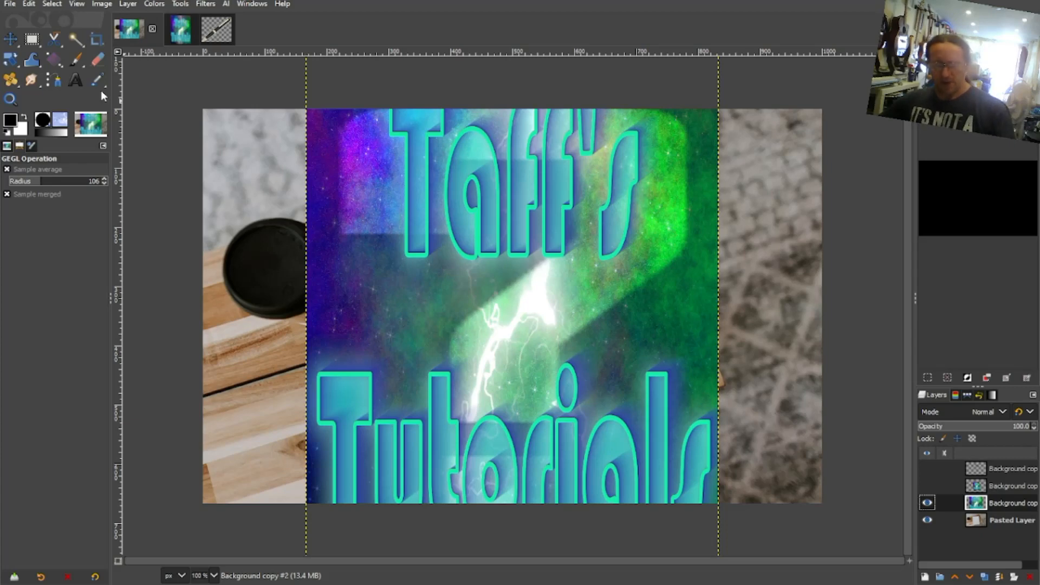
- Scale the artwork layer down to about 313 × 411 px, placed over the blank notebook cover
key("shift+s")
left_click(533, 171)
left_click_drag(610, 145, 602, 271)
left_click_drag(308, 114, 386, 223)
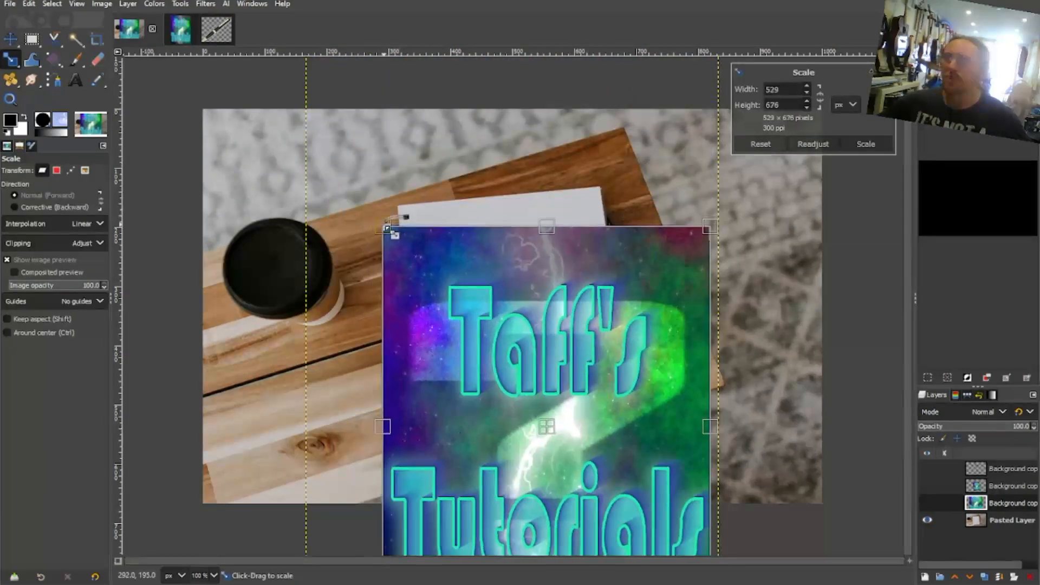
left_click_drag(580, 337, 575, 278)
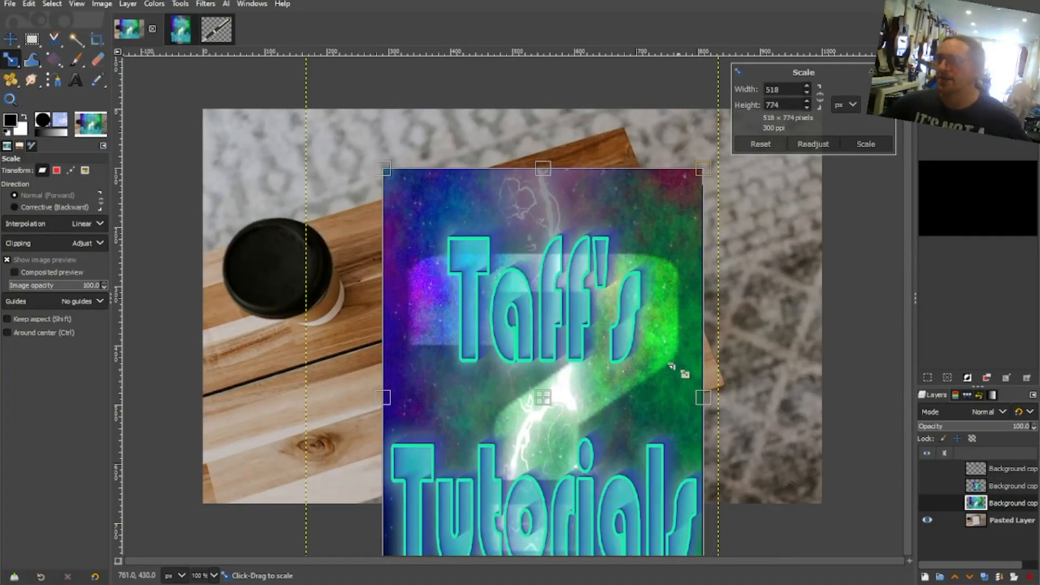
left_click_drag(576, 416, 533, 263)
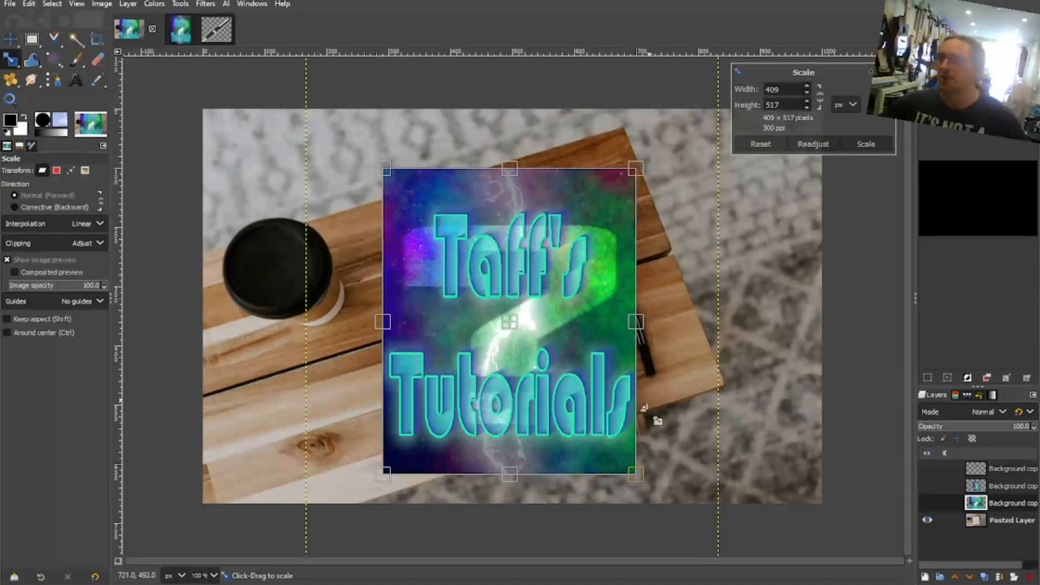
left_click_drag(646, 487, 586, 425)
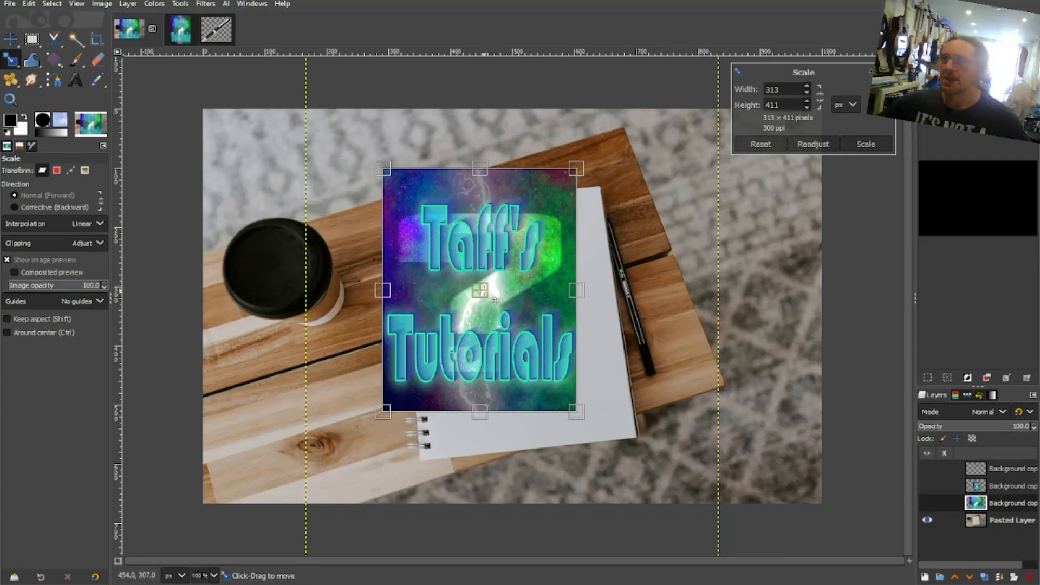
key("Return")
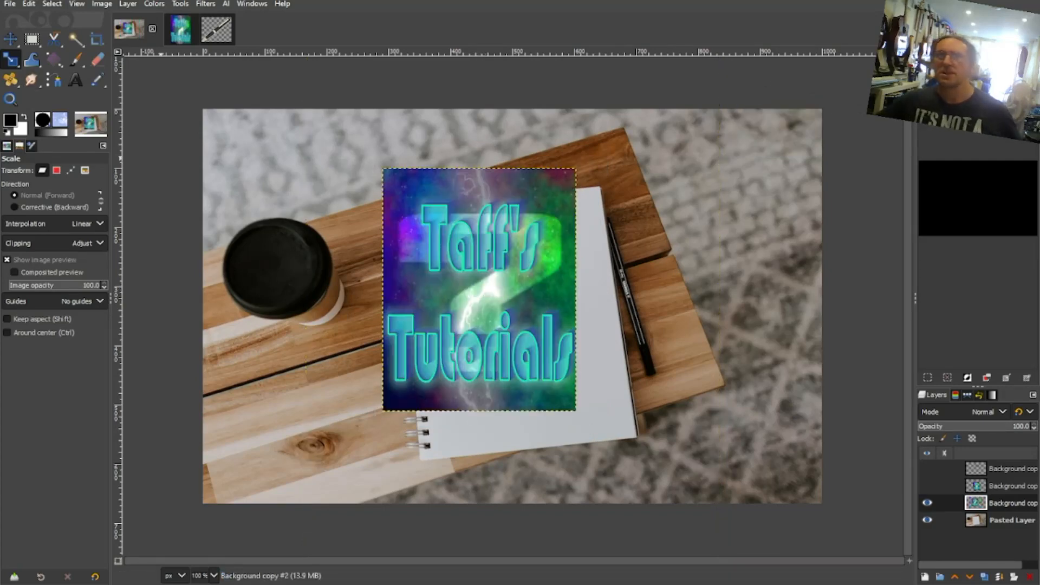
- Start a Unified Transform on the artwork and shift it so its upper-left corner sits near the notebook cover's upper-left corner
left_click(12, 64)
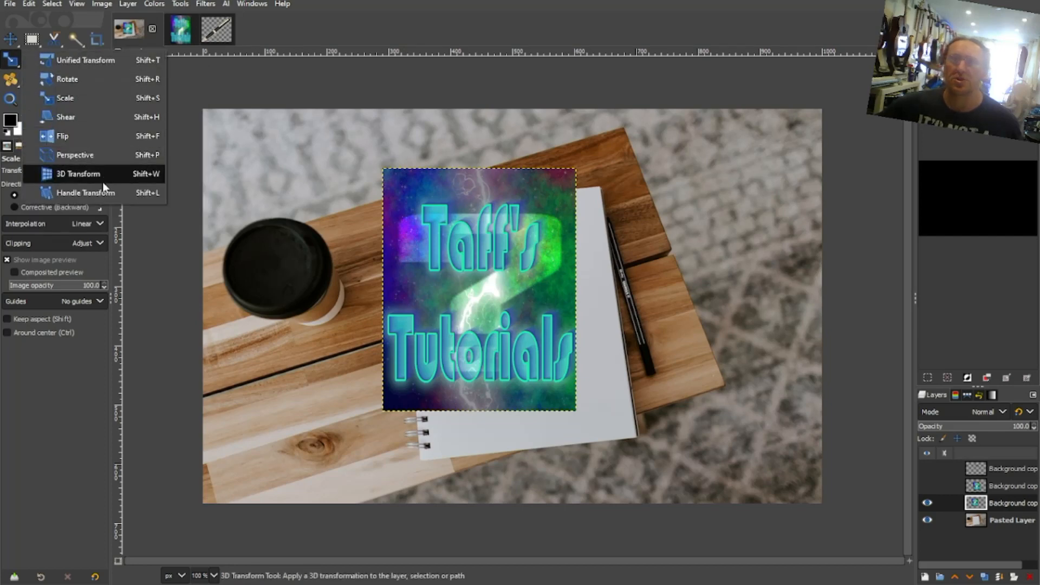
left_click(89, 63)
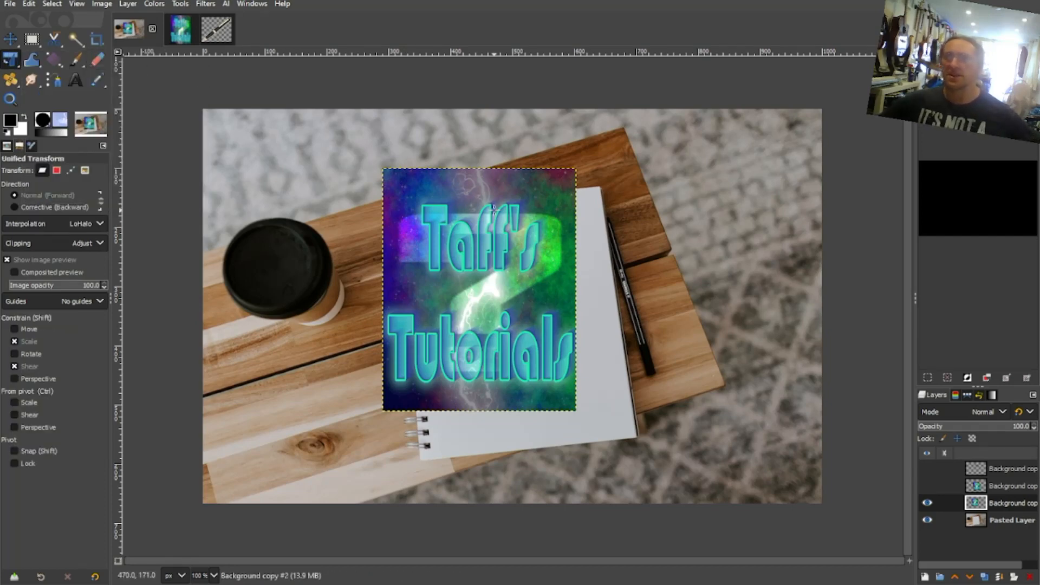
left_click_drag(434, 200, 461, 234)
left_click_drag(609, 203, 607, 204)
left_click_drag(410, 204, 411, 208)
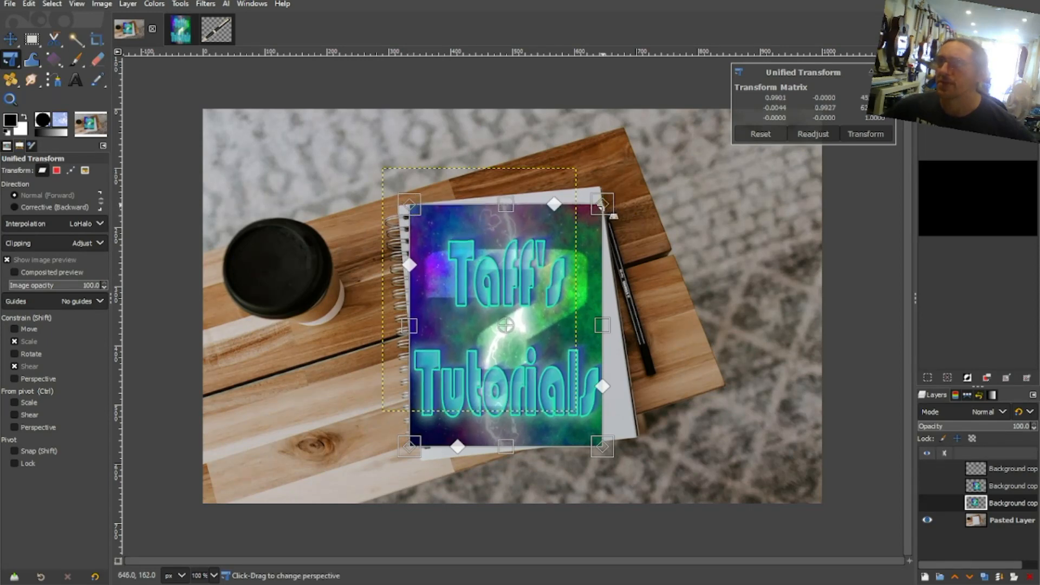
- Adjust the artwork's corners in perspective to match the four corners of the notebook cover and apply the transform
left_click_drag(602, 205, 601, 186)
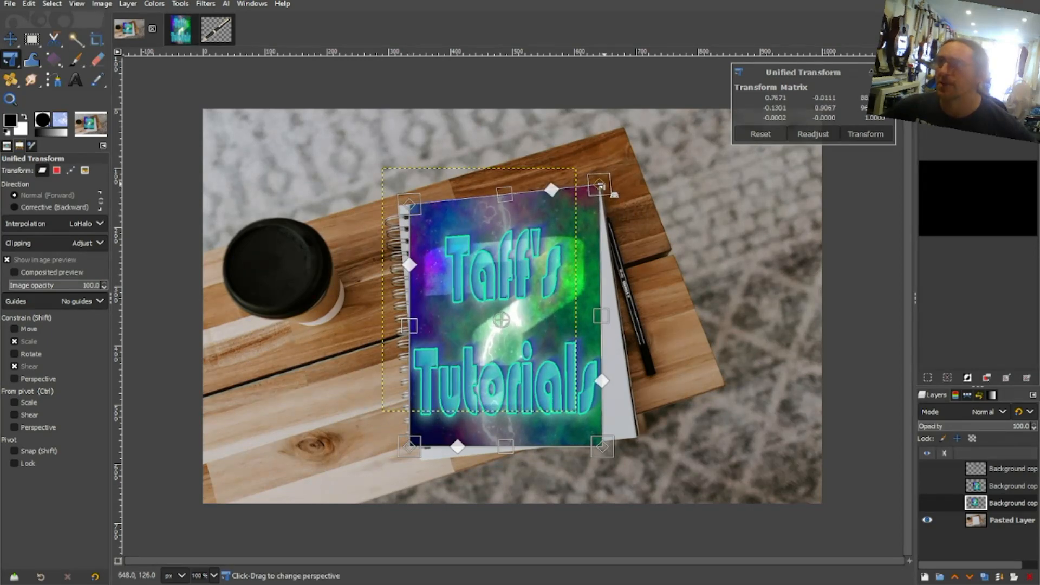
left_click_drag(602, 448, 634, 436)
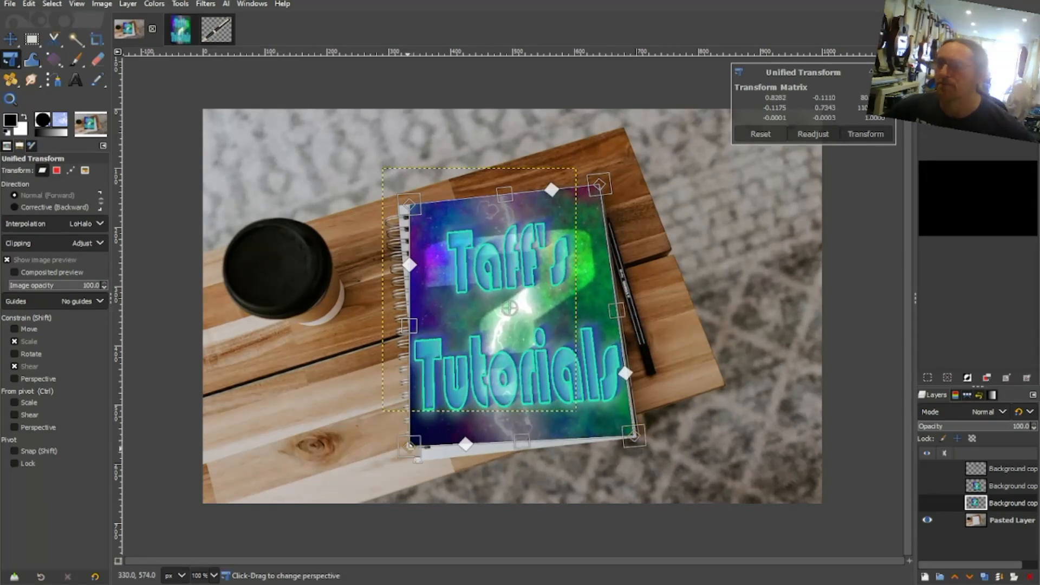
left_click_drag(410, 445, 435, 458)
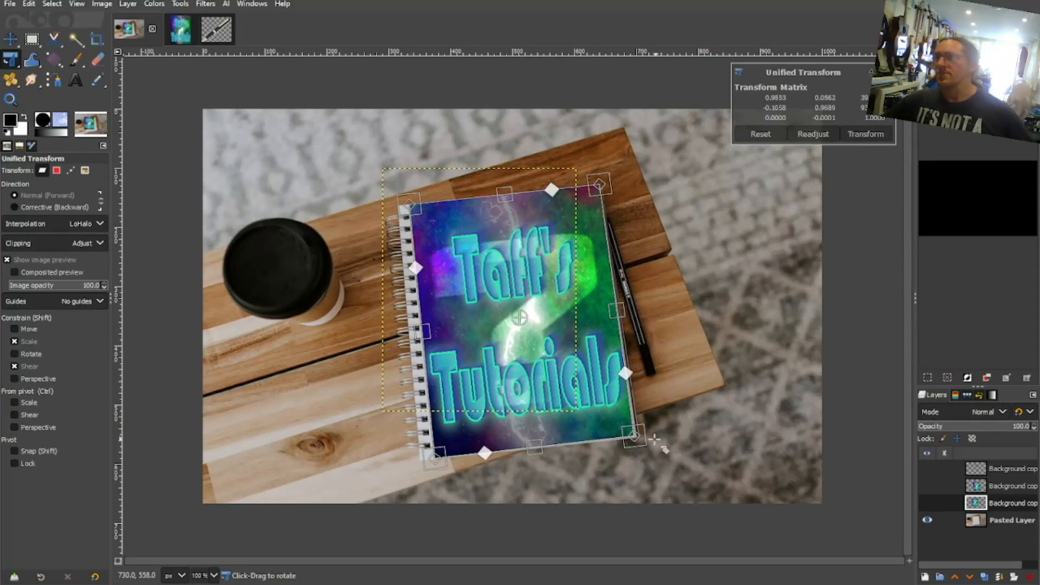
left_click_drag(634, 435, 636, 437)
left_click_drag(434, 458, 434, 462)
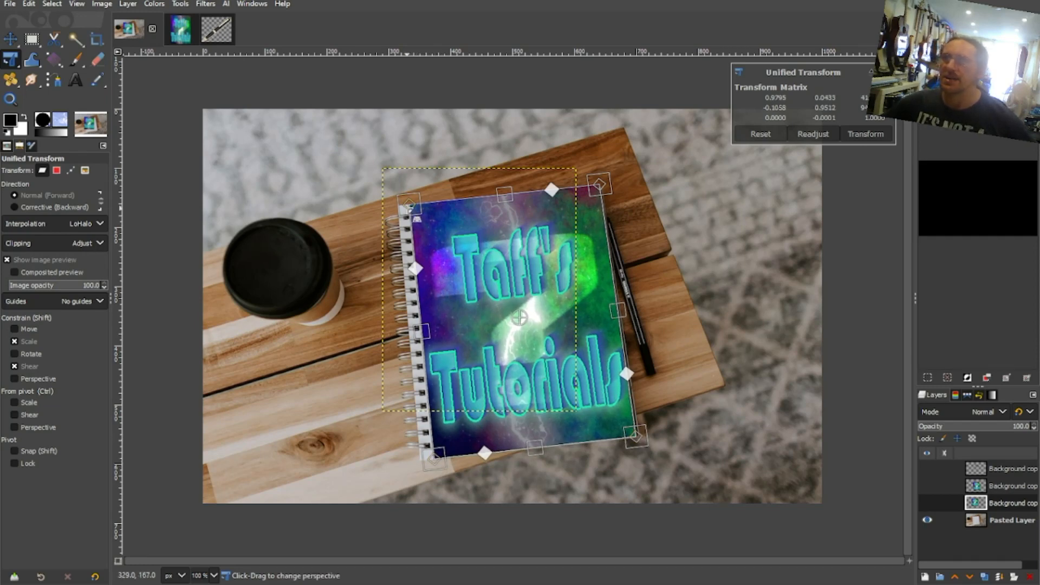
left_click_drag(407, 208, 411, 207)
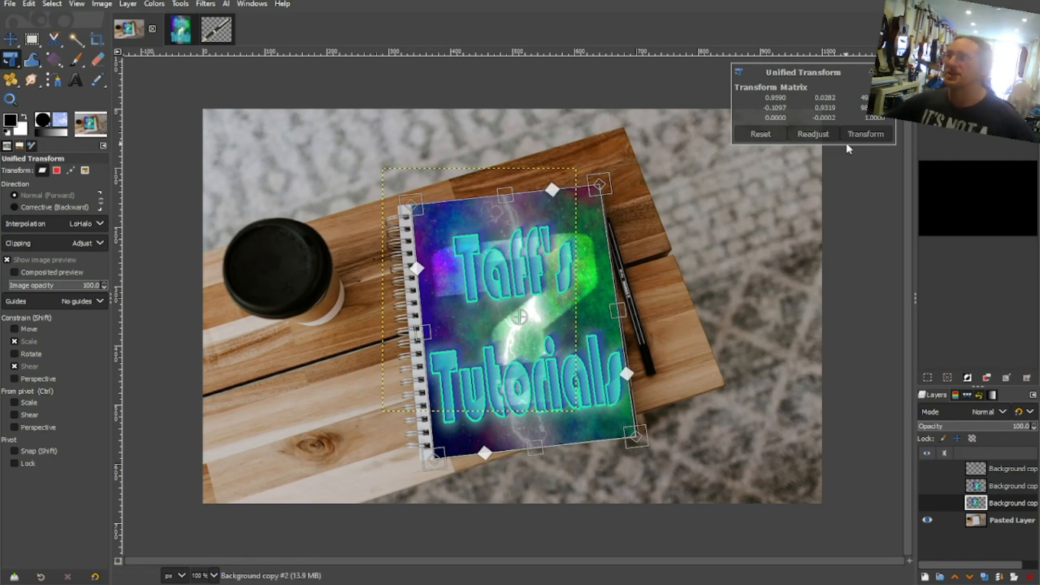
left_click(861, 136)
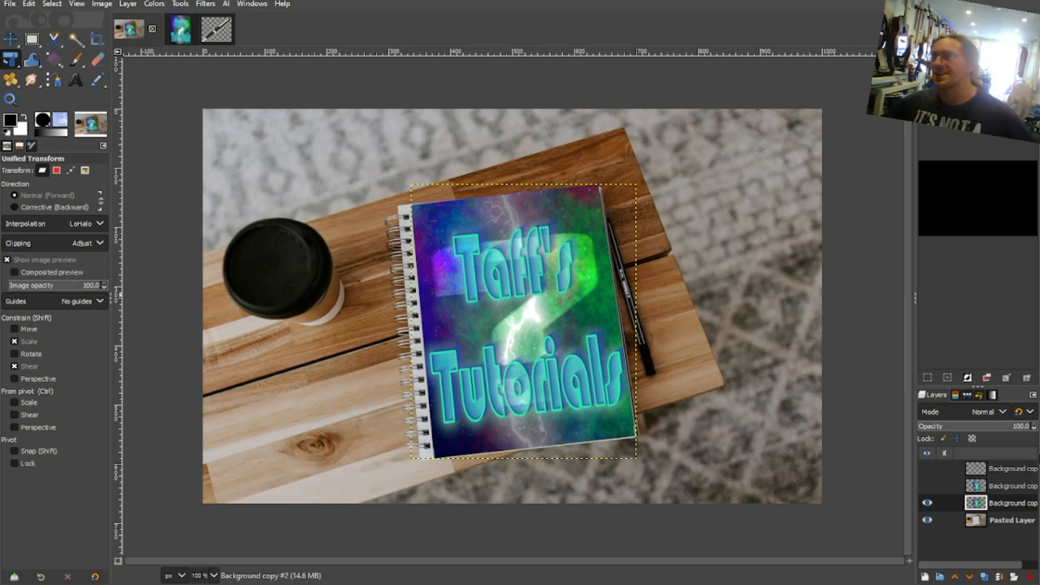
- Try the Overlay, LCh Color and HSL Color blend modes on the artwork layer, returning it to Normal at 100 opacity
left_click(1003, 411)
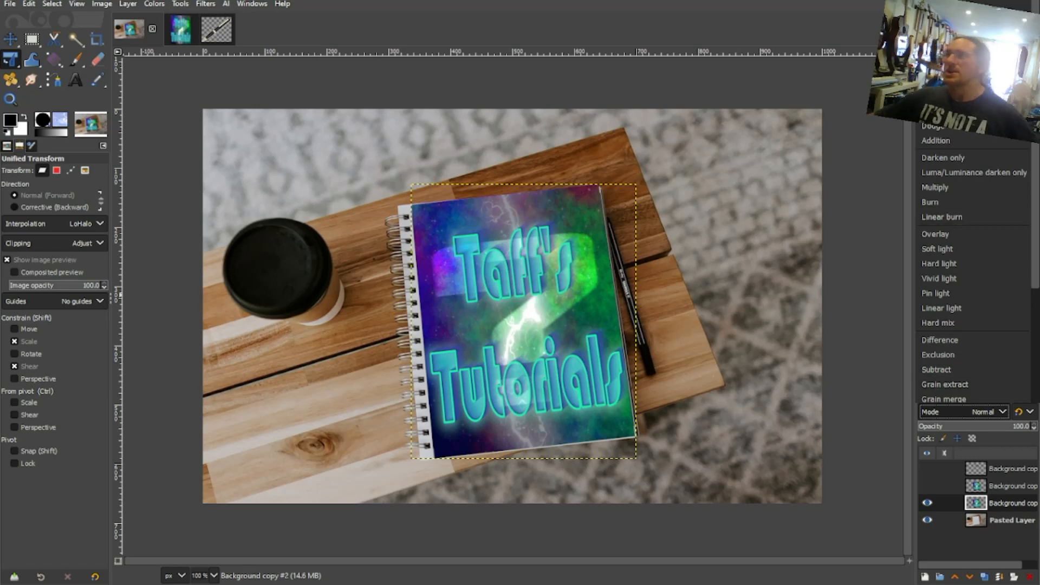
left_click(980, 234)
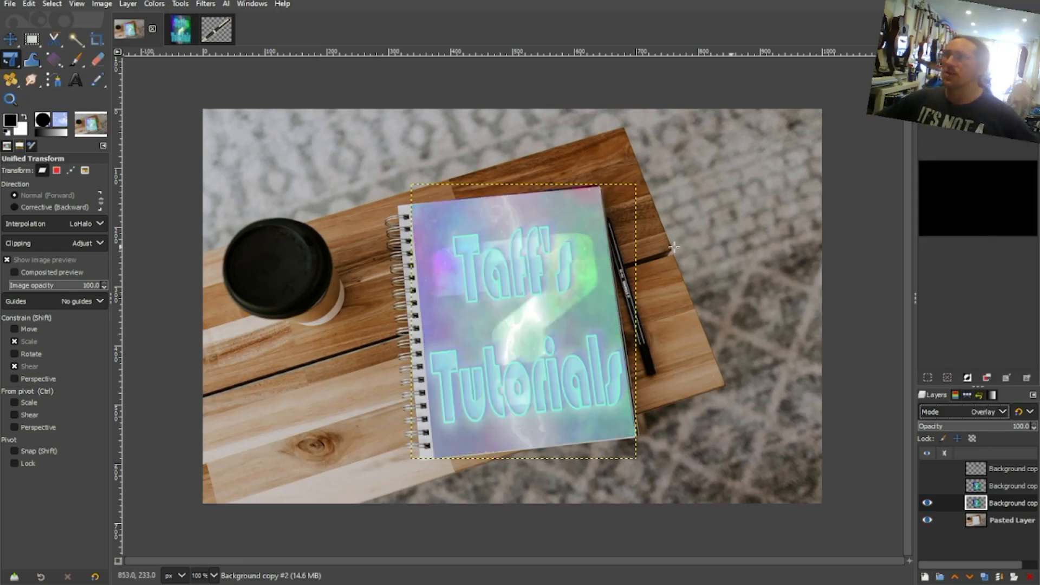
left_click(1002, 412)
scroll(976, 294, "down", 5)
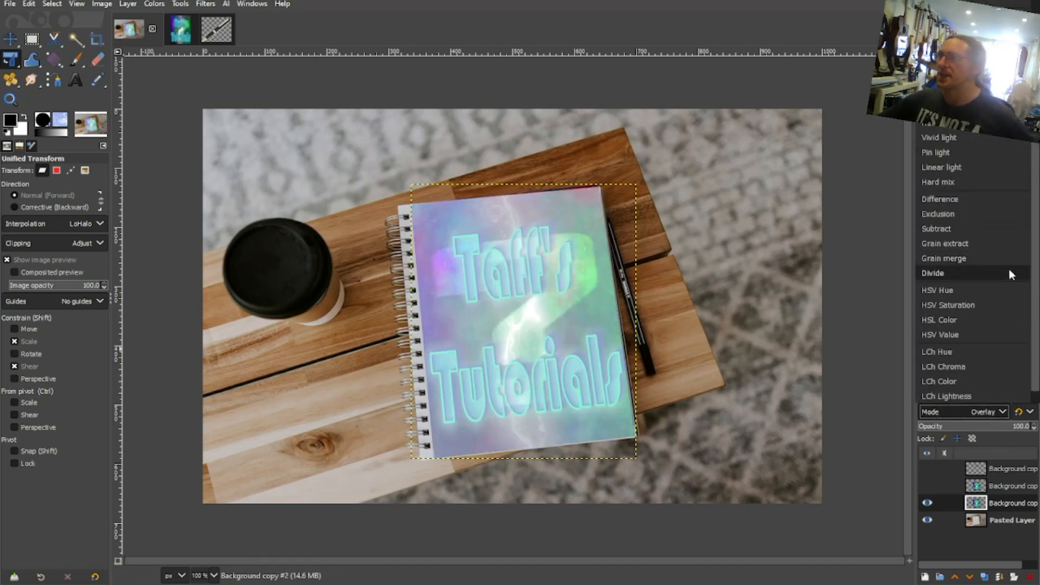
left_click(948, 377)
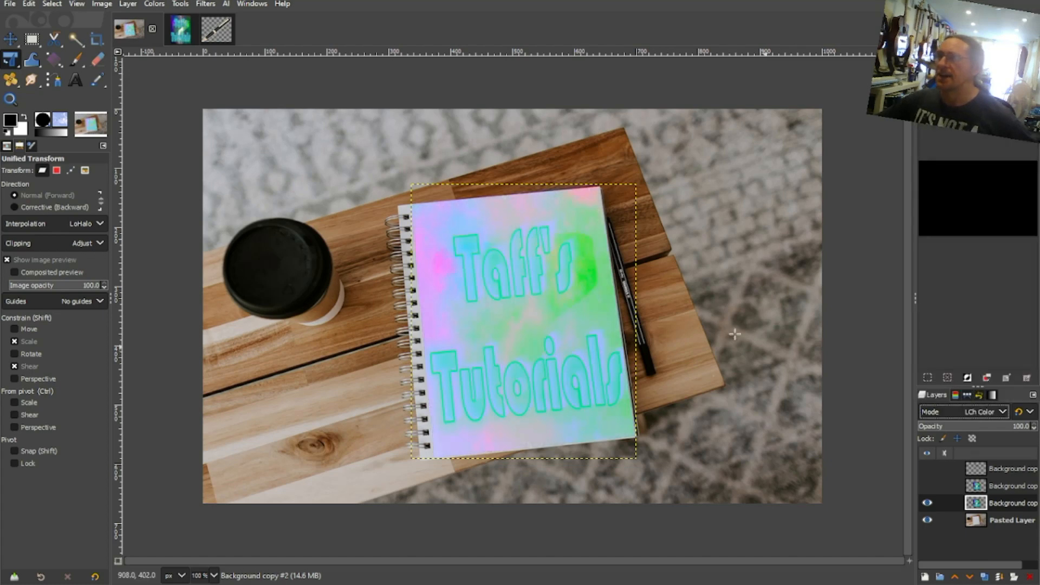
left_click(1000, 406)
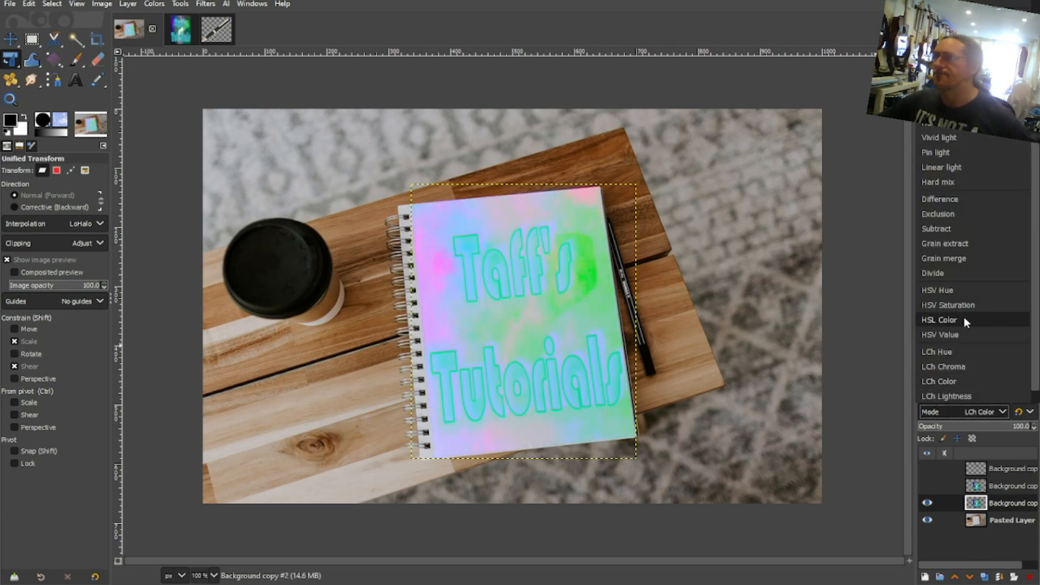
left_click(964, 317)
left_click(1002, 412)
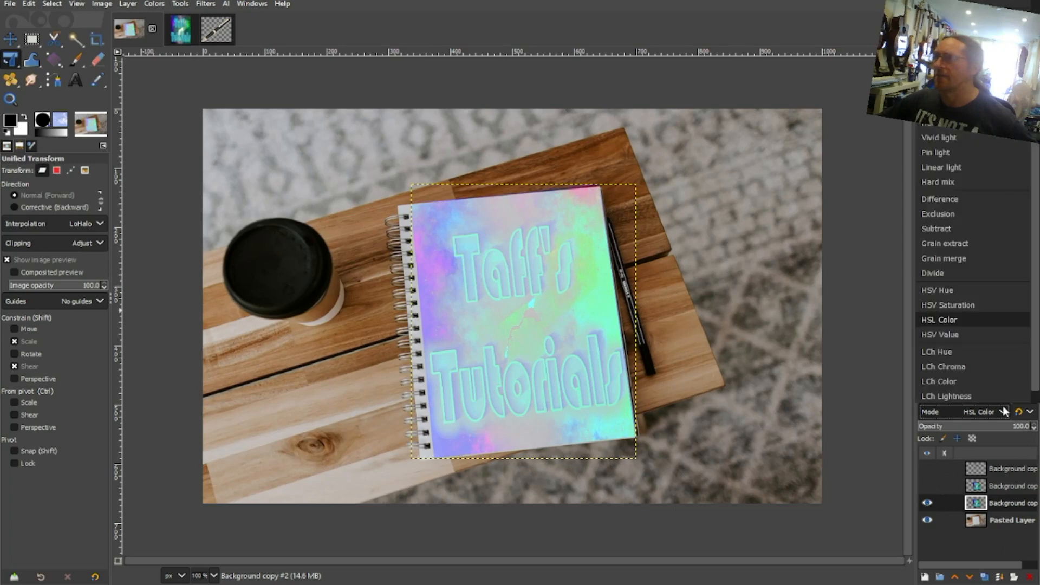
scroll(985, 162, "down", 1)
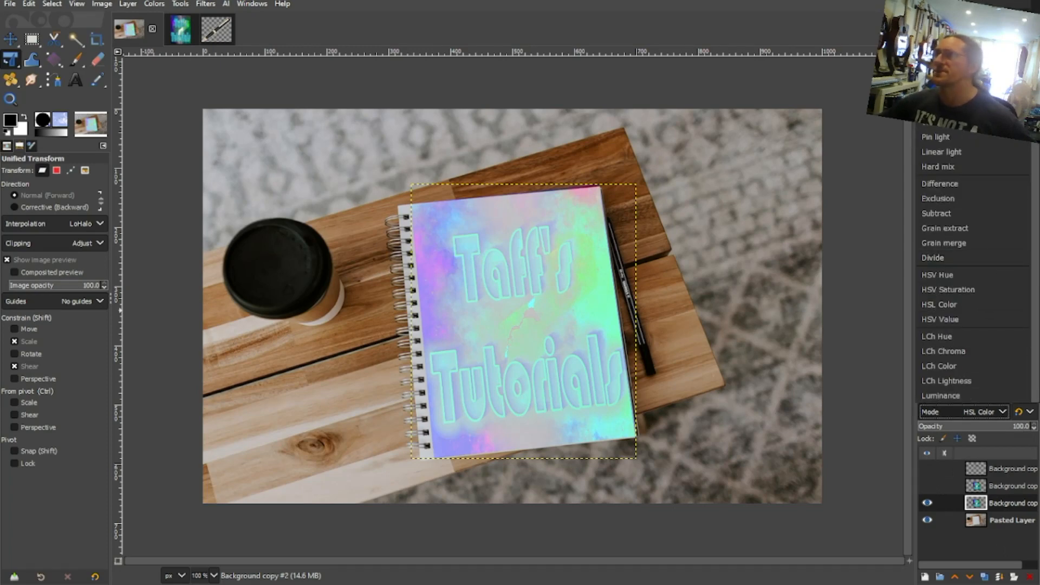
scroll(970, 266, "up", 3)
left_click(970, 1)
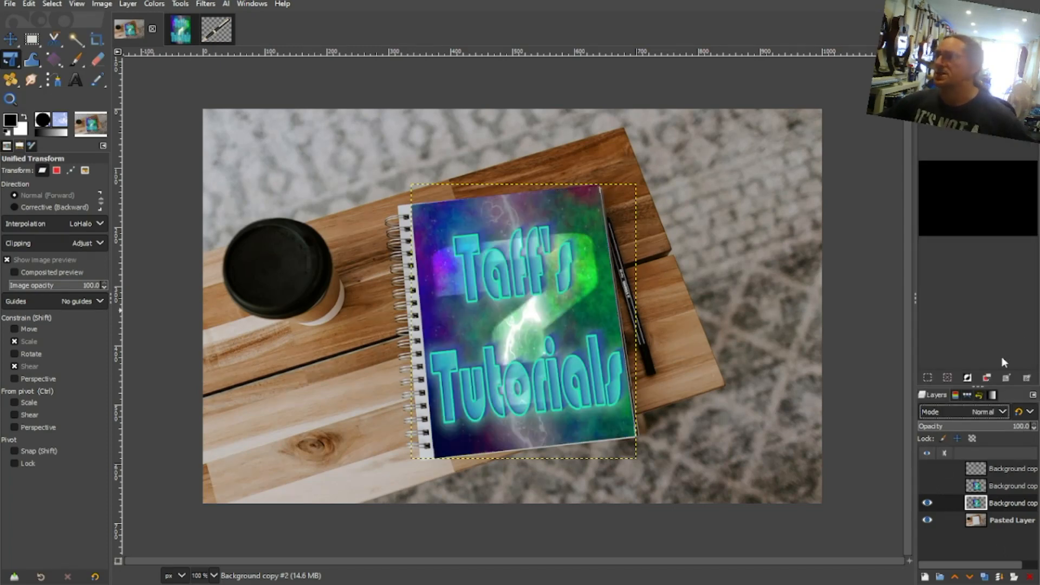
left_click_drag(1016, 426, 1039, 428)
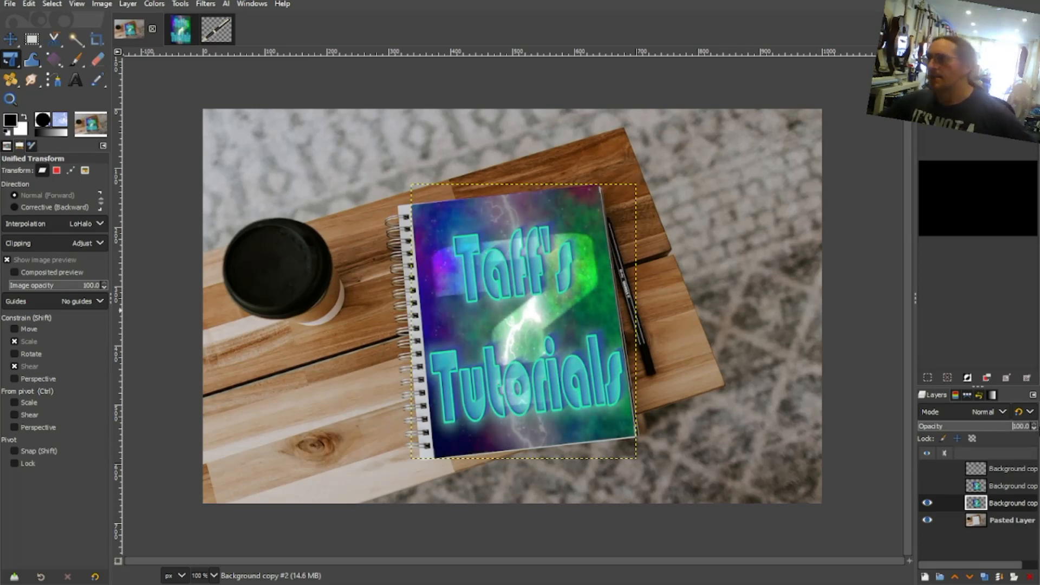
- Set the artwork layer's blend mode to Overlay so it blends with the notebook cover
left_click(1004, 413)
scroll(964, 216, "down", 3)
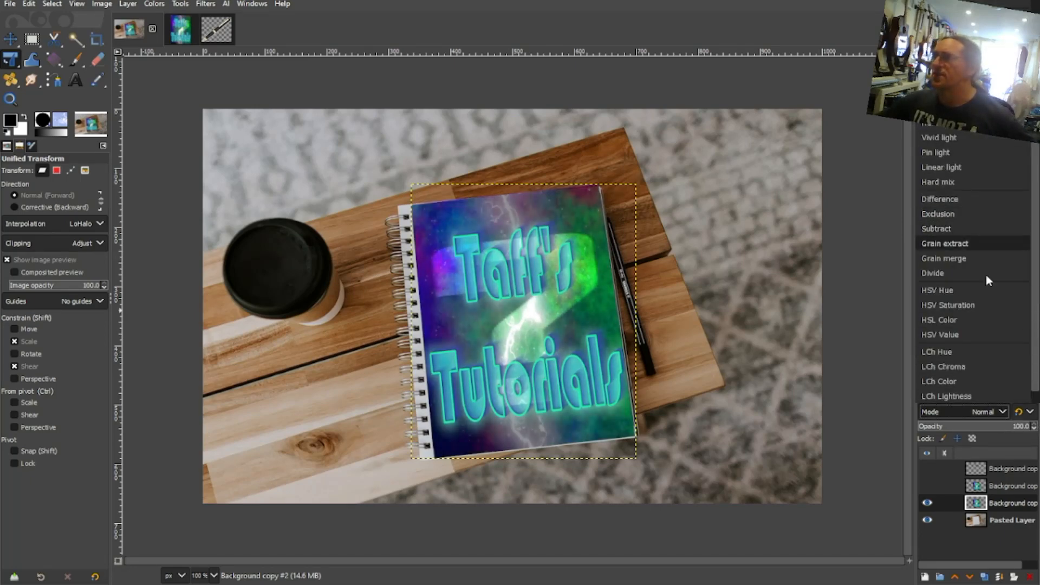
scroll(986, 293, "up", 3)
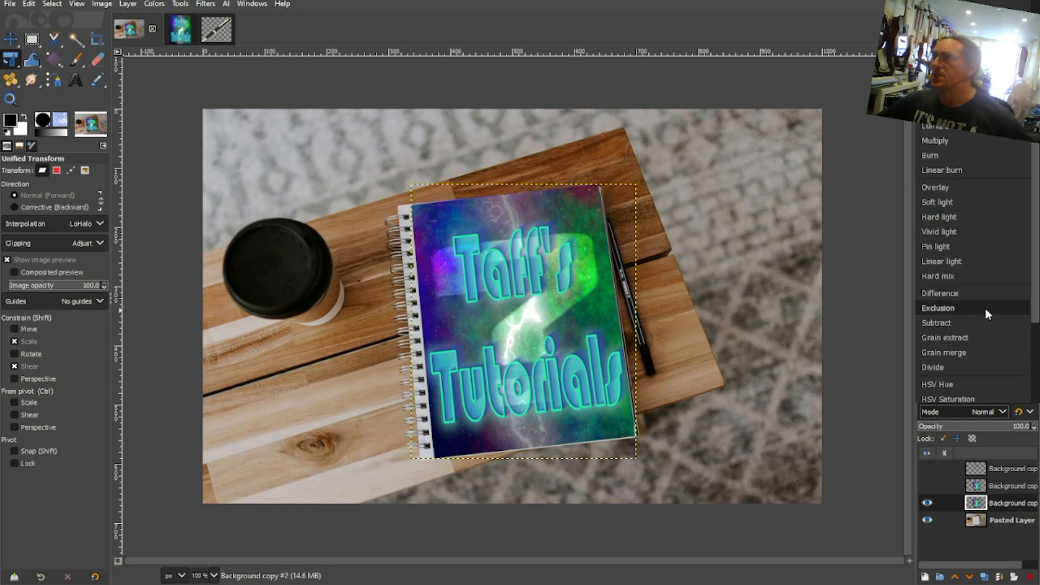
left_click(973, 186)
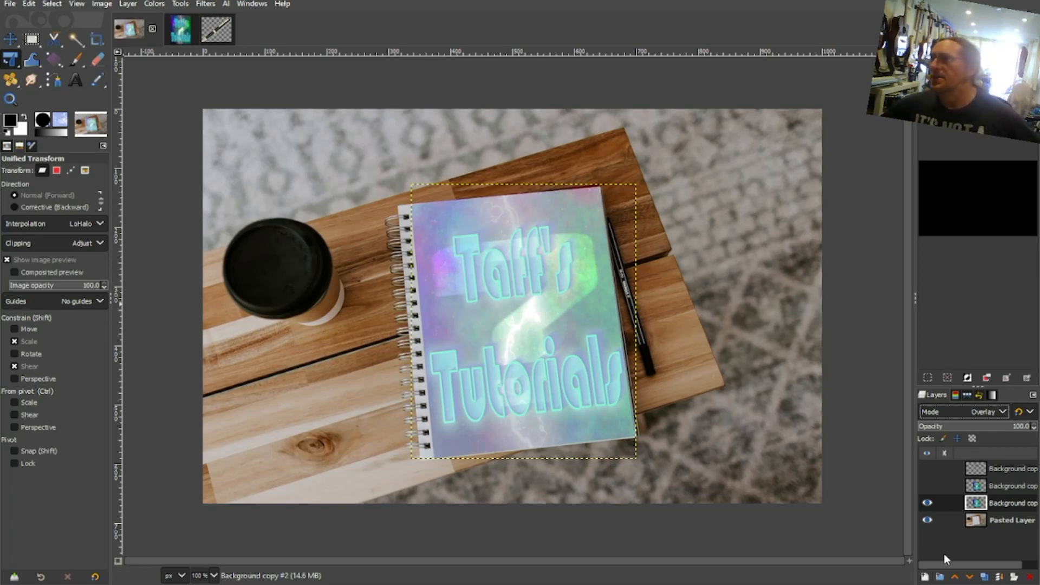
- Bring the pen image into the notebook photo as a new layer above the artwork
left_click(216, 29)
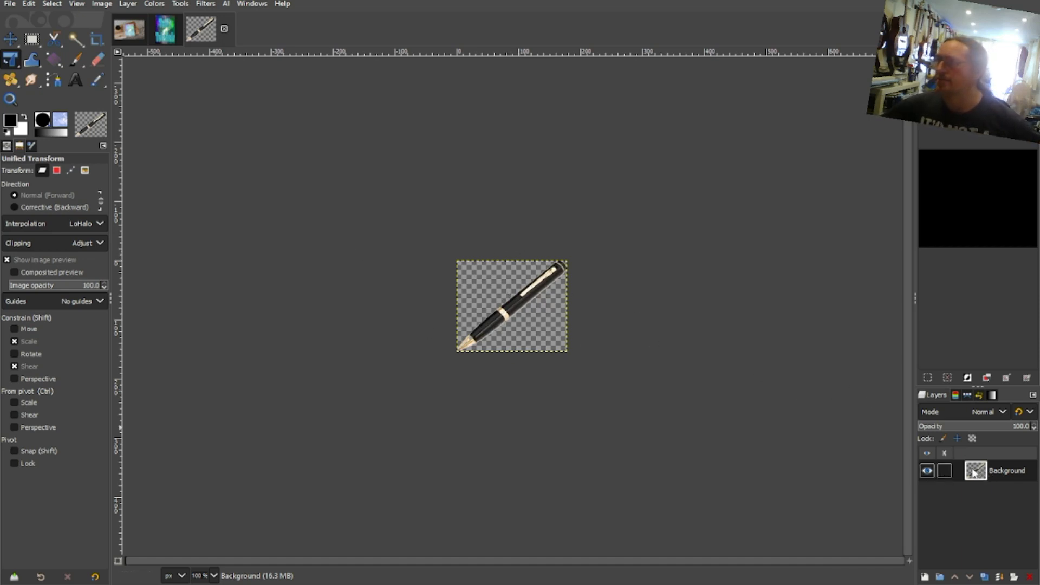
left_click_drag(949, 469, 521, 297)
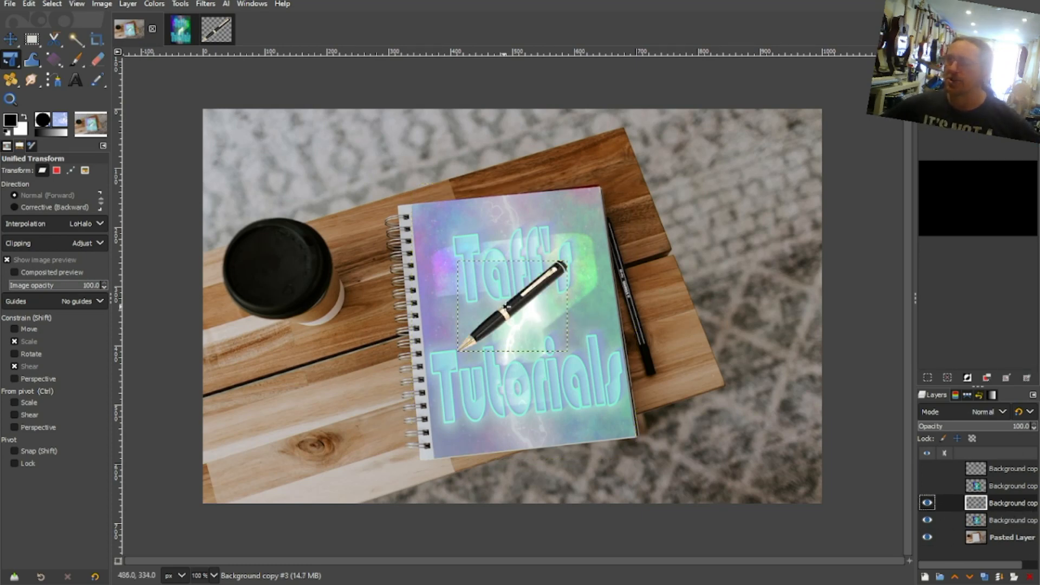
left_click(507, 306)
left_click_drag(497, 244, 513, 317)
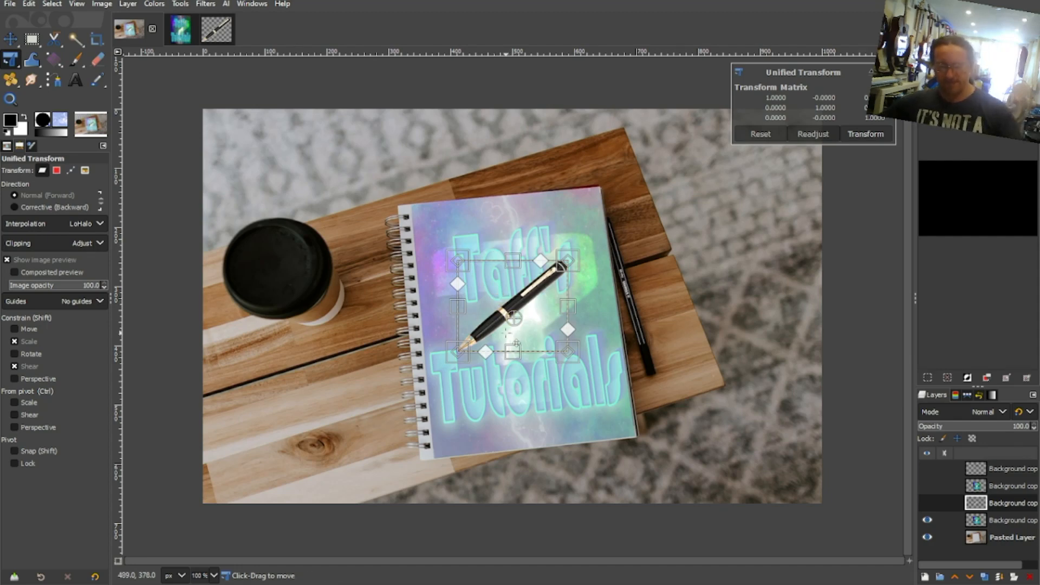
key("Escape")
- Rotate the pen about 64.26° clockwise and place it across the upper-right part of the notebook cover
key("m")
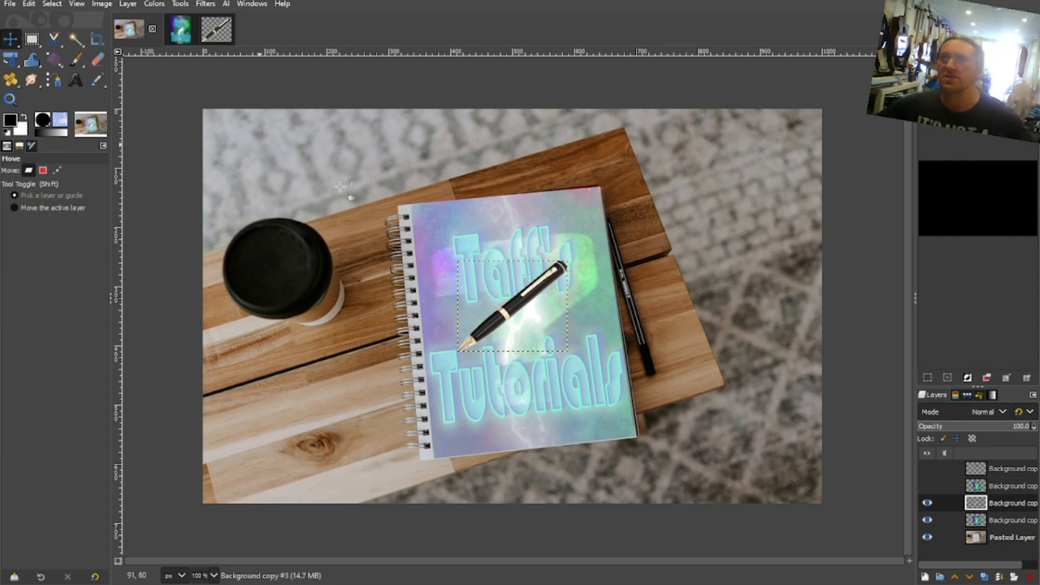
left_click_drag(517, 301, 482, 239)
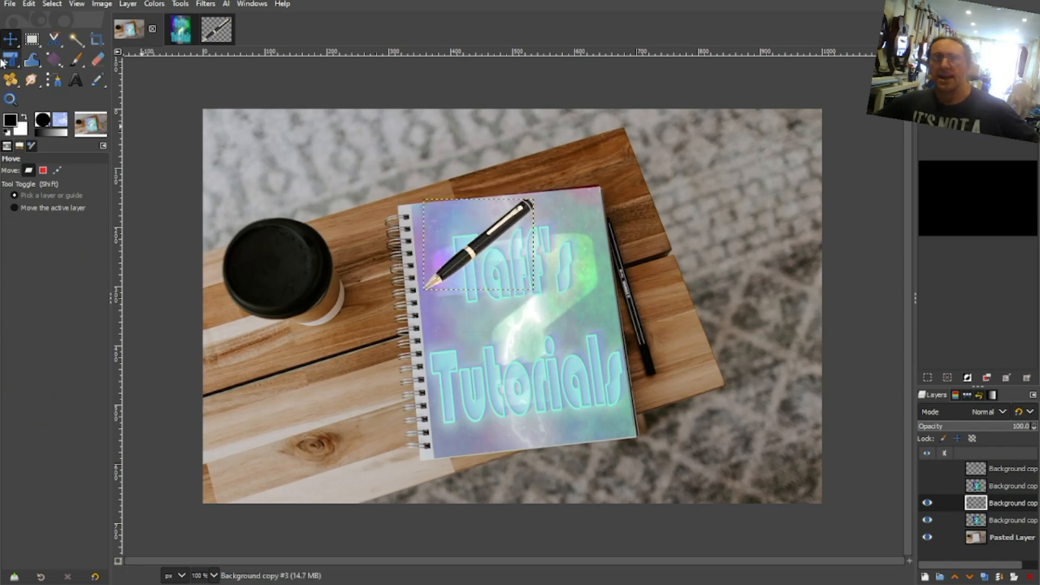
right_click(12, 65)
left_click(67, 80)
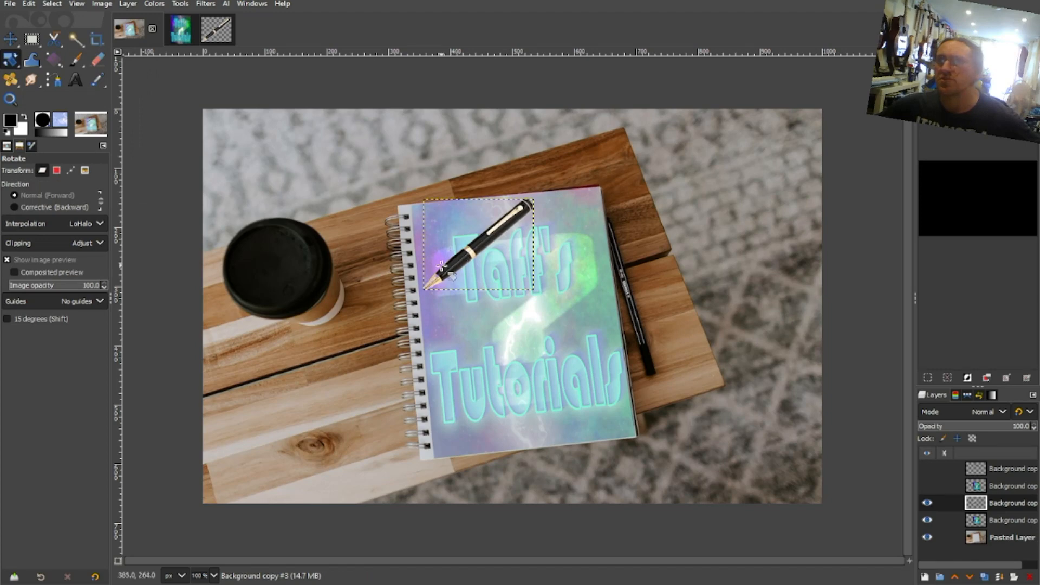
left_click_drag(442, 270, 445, 231)
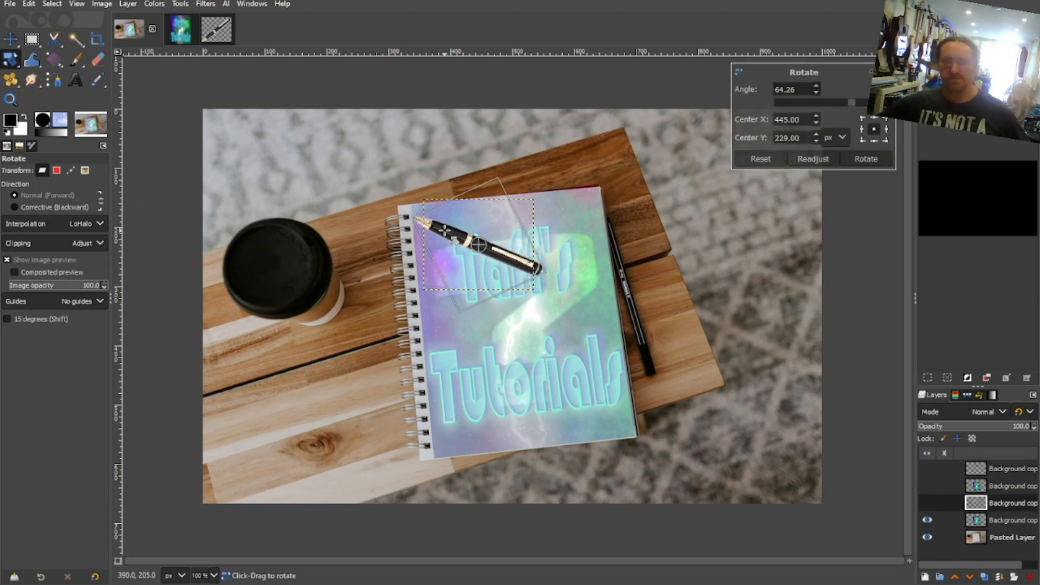
key("Return")
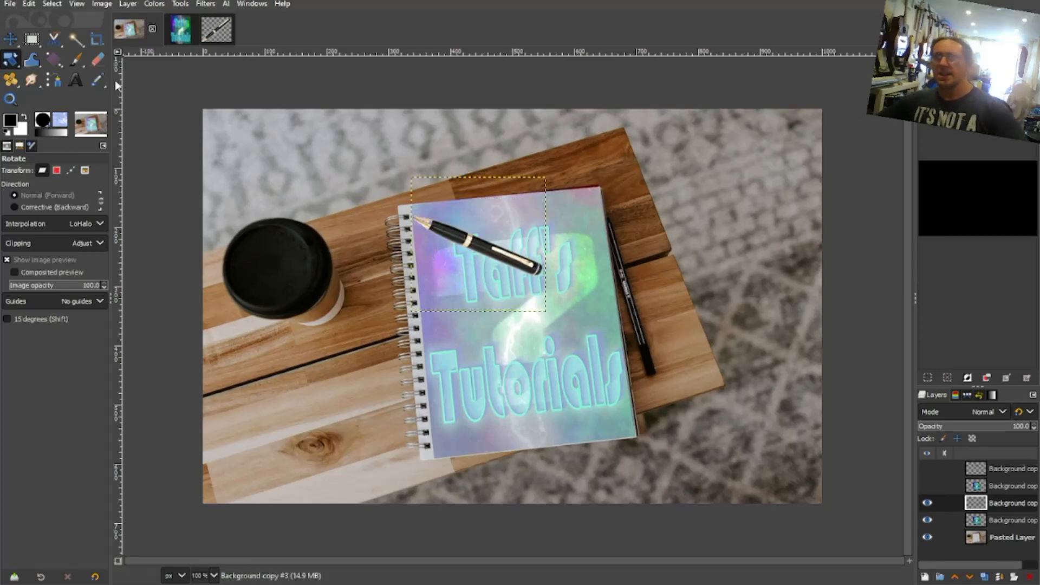
key("m")
left_click_drag(509, 263, 571, 245)
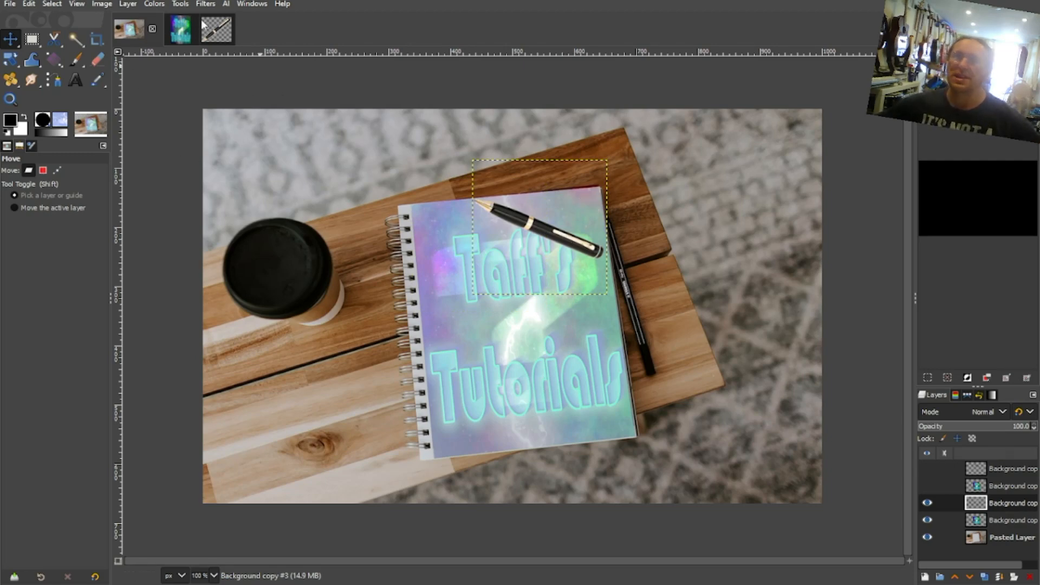
- Start a Drop Shadow on the pen layer with X and Y offsets of -24.774, blur radius 8.51 and grow radius 8
left_click(181, 4)
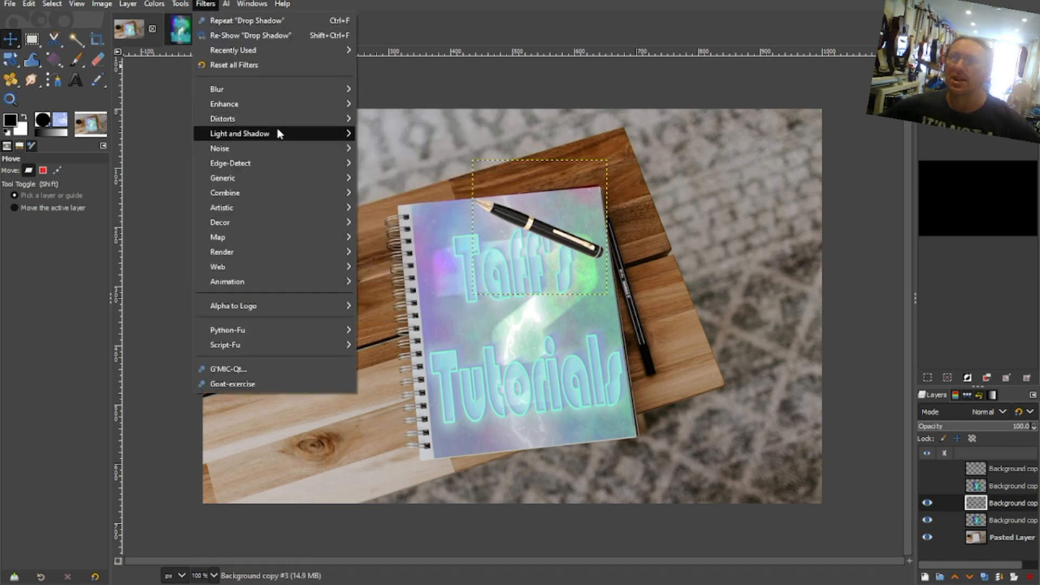
mouse_move(278, 133)
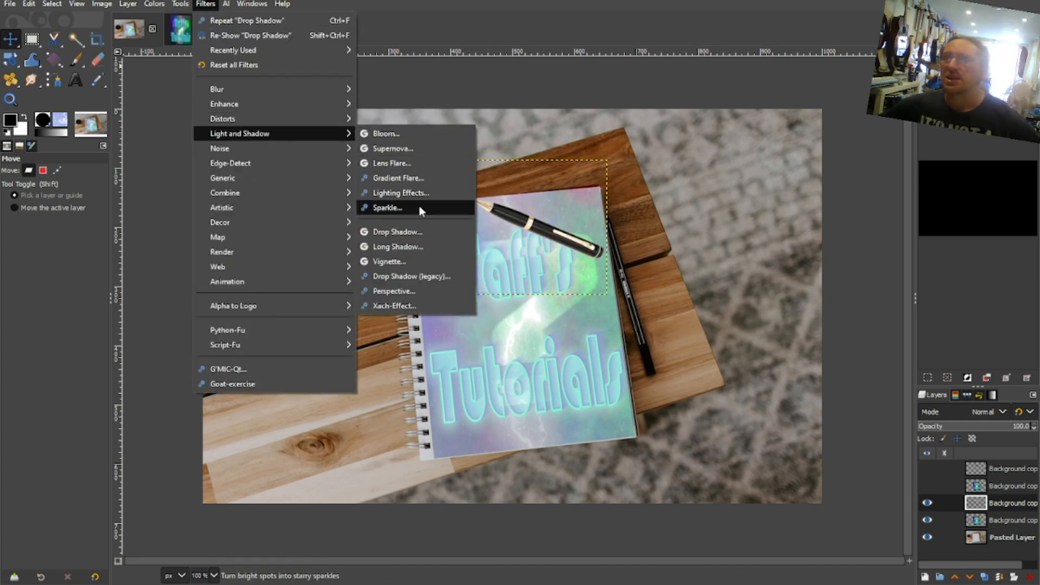
left_click(412, 231)
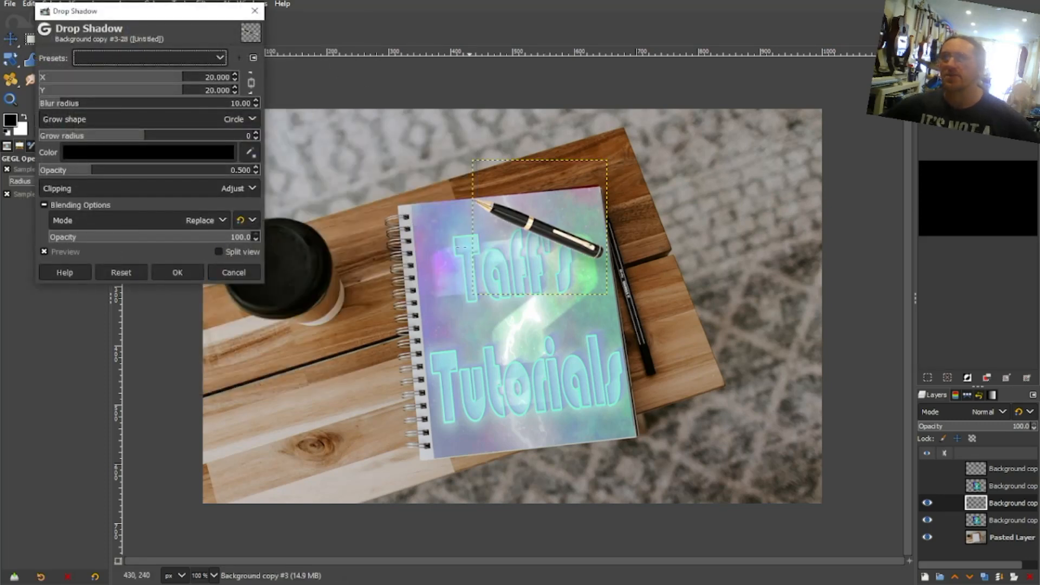
left_click(56, 253)
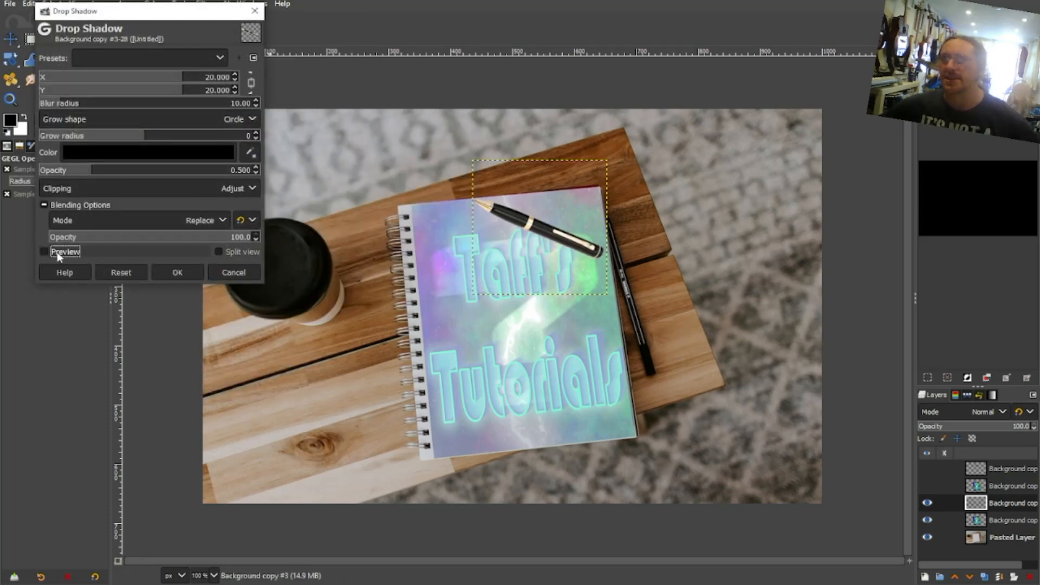
left_click(57, 254)
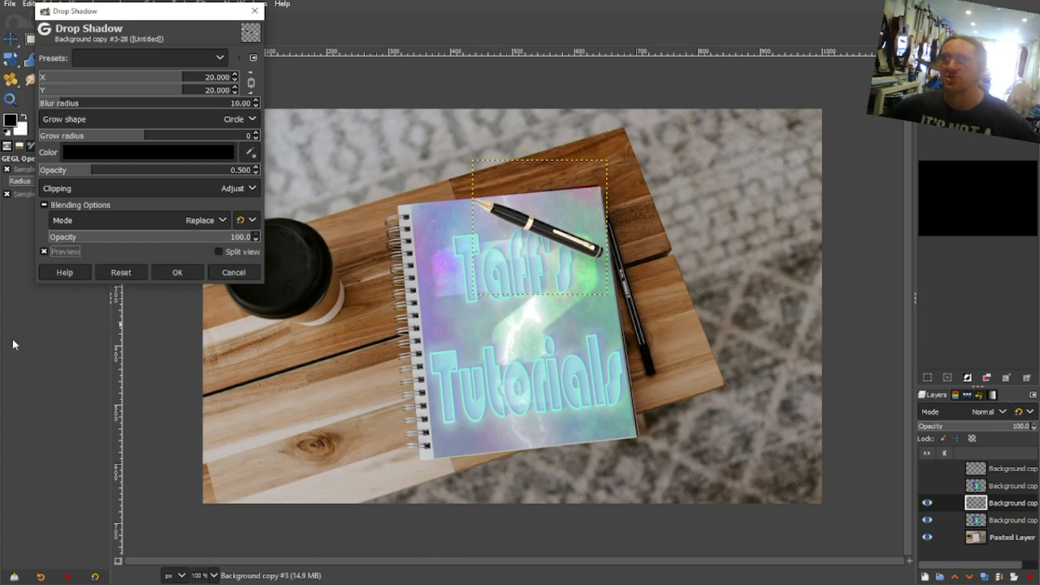
left_click_drag(165, 93, 58, 107)
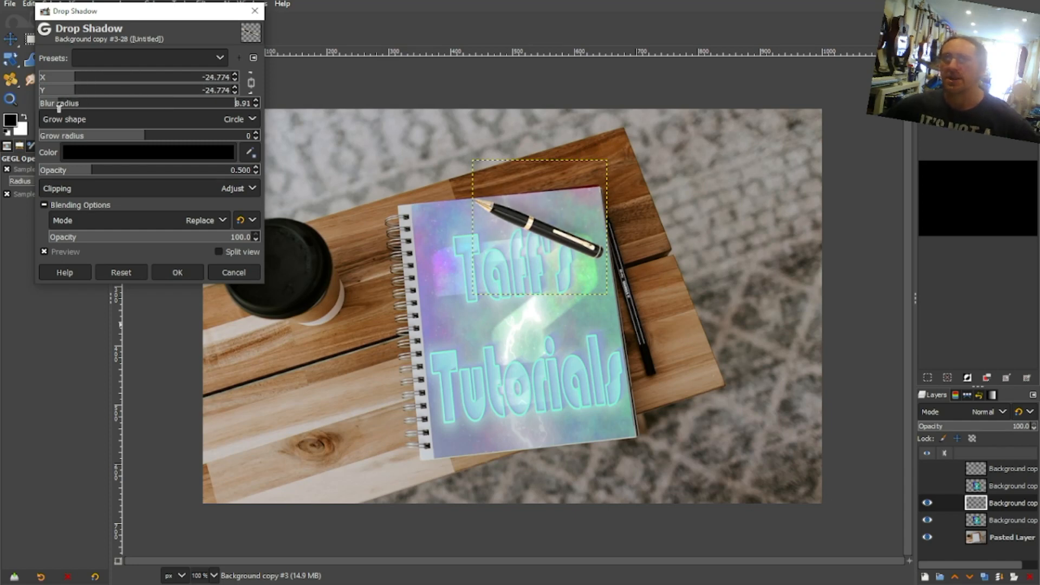
left_click_drag(160, 140, 175, 139)
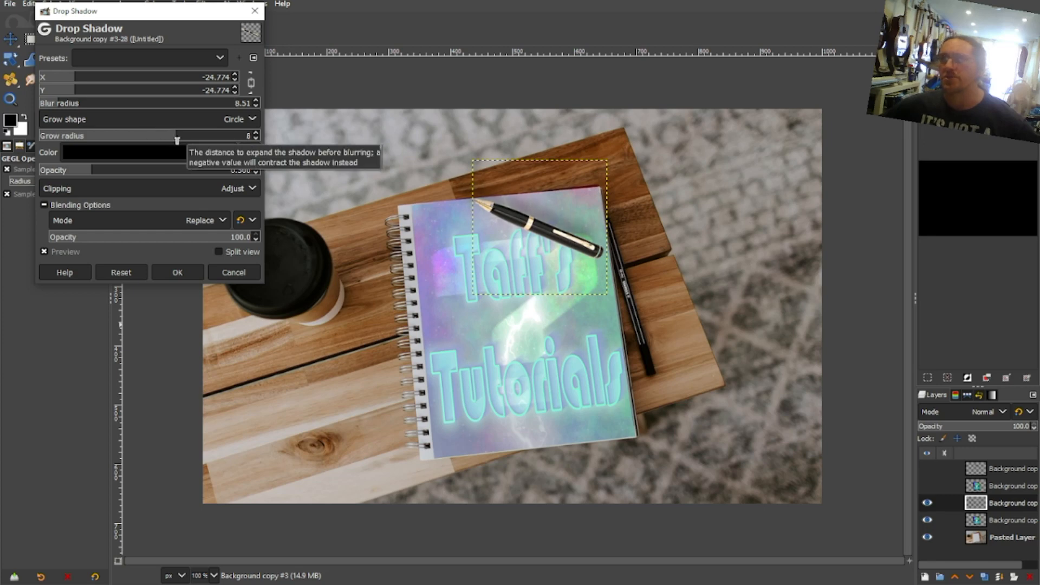